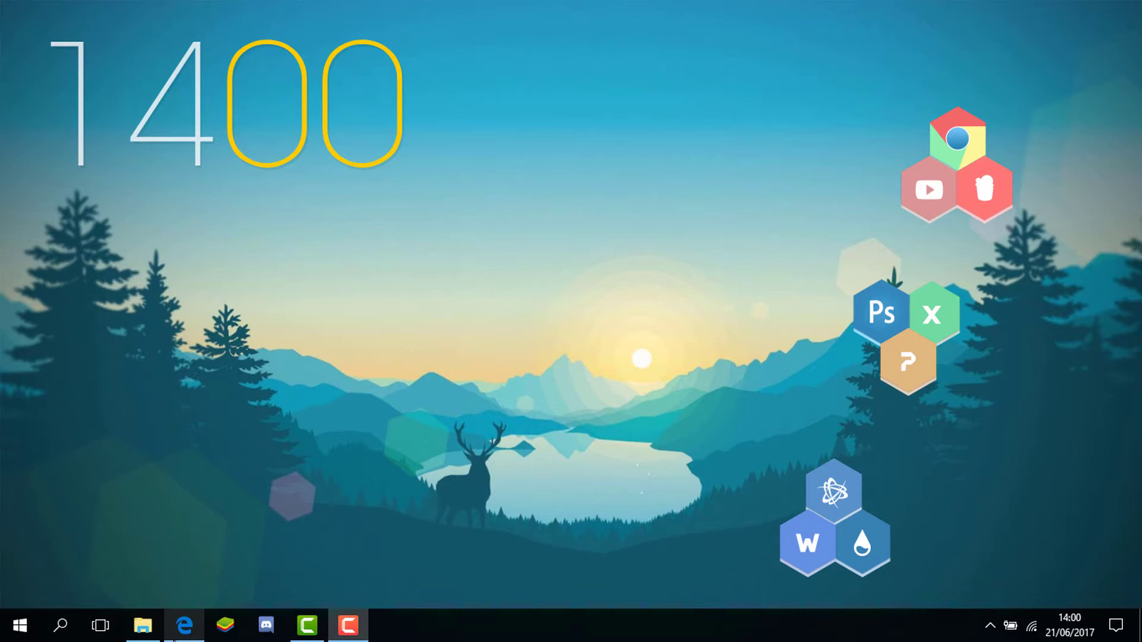
- Open the Downloads\Files folder in File Explorer and review its items
left_click(142, 625)
left_click(224, 246)
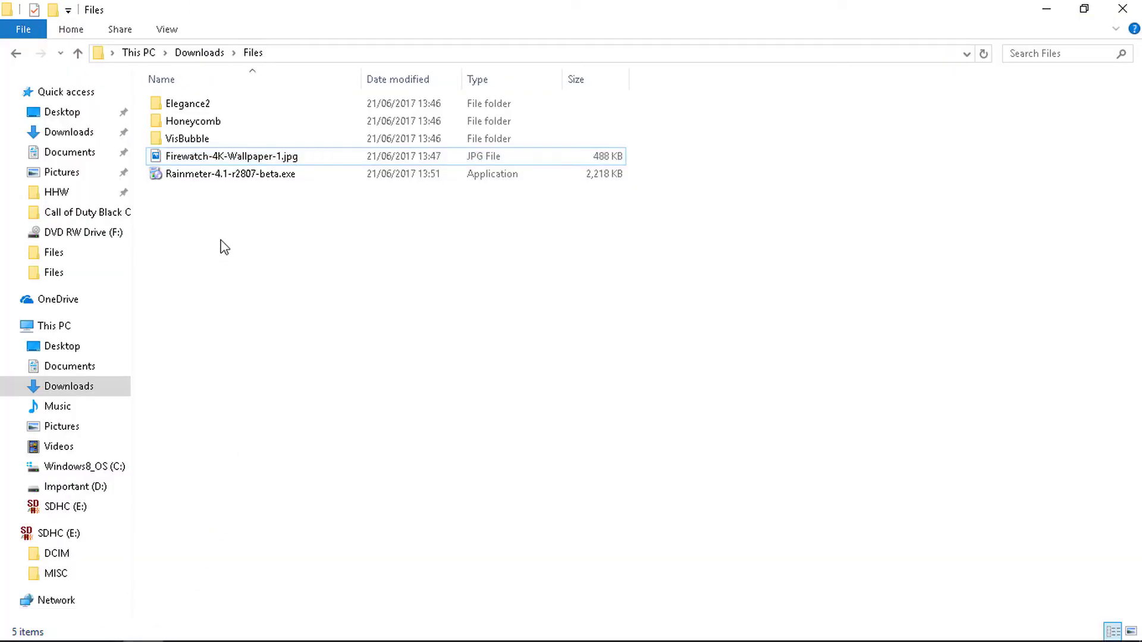
left_click_drag(216, 219, 229, 101)
left_click(209, 223)
- Launch the Rainmeter installer, cancel its setup, and select the Firewatch wallpaper image
double_click(232, 182)
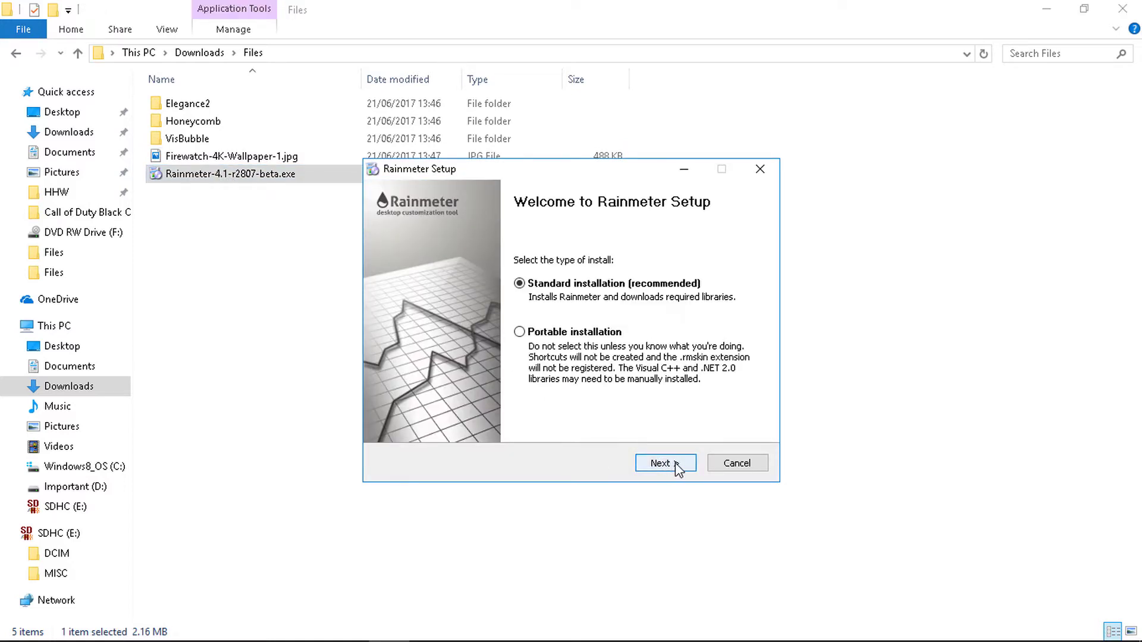
left_click(735, 466)
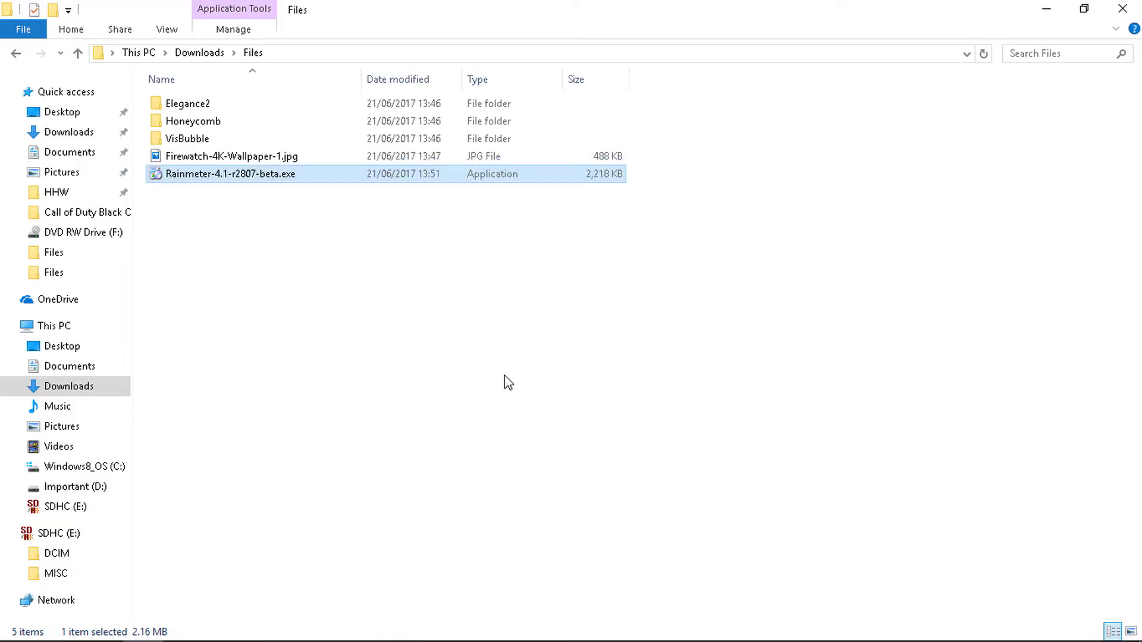
left_click(243, 158)
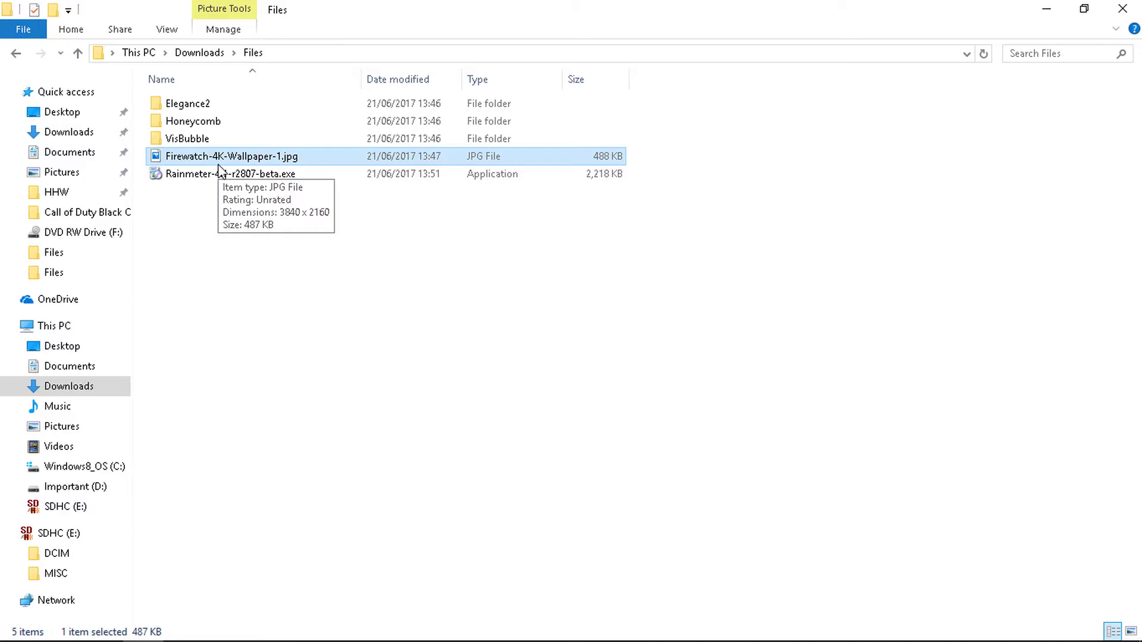
- Preview Firewatch-4K-Wallpaper-1.jpg in Photos, close it, and briefly select the three skin folders
double_click(223, 158)
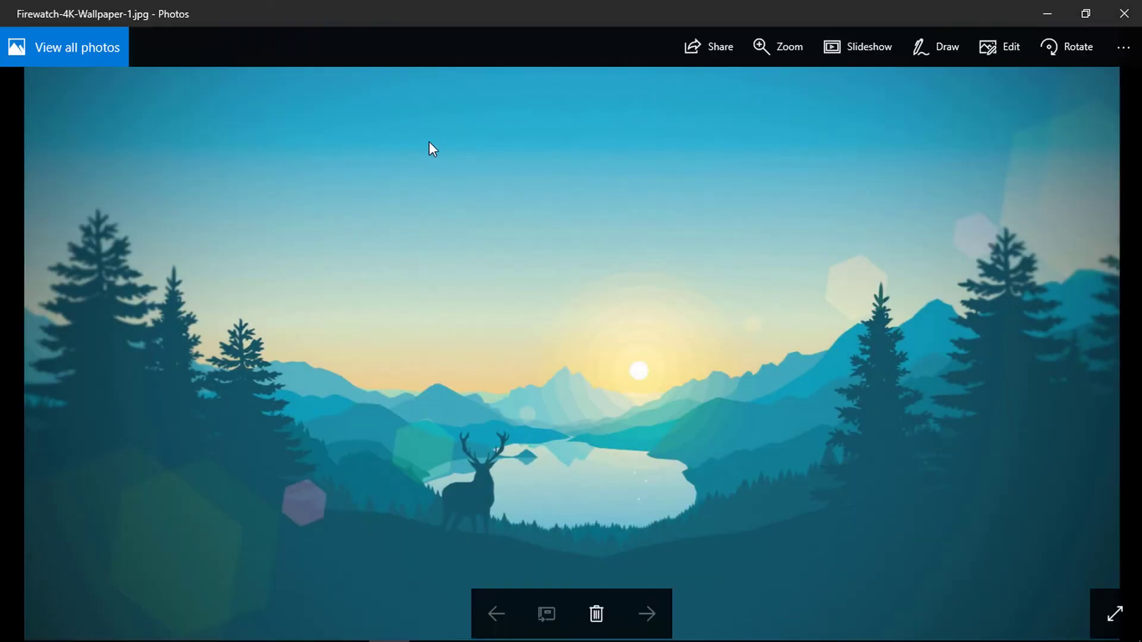
left_click(1108, 18)
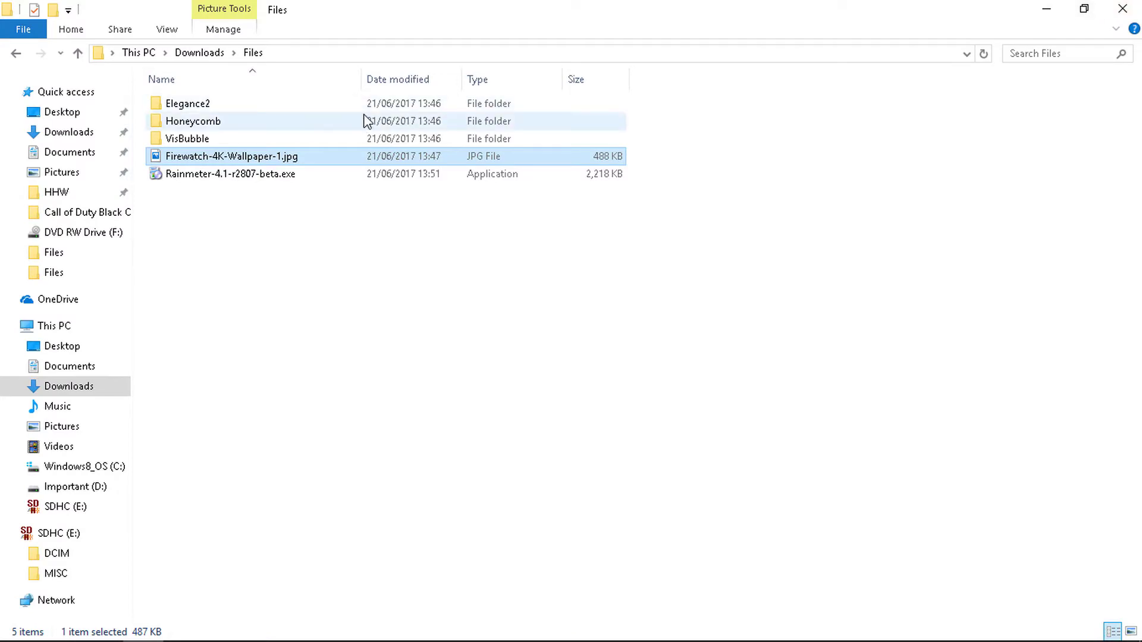
left_click(289, 106)
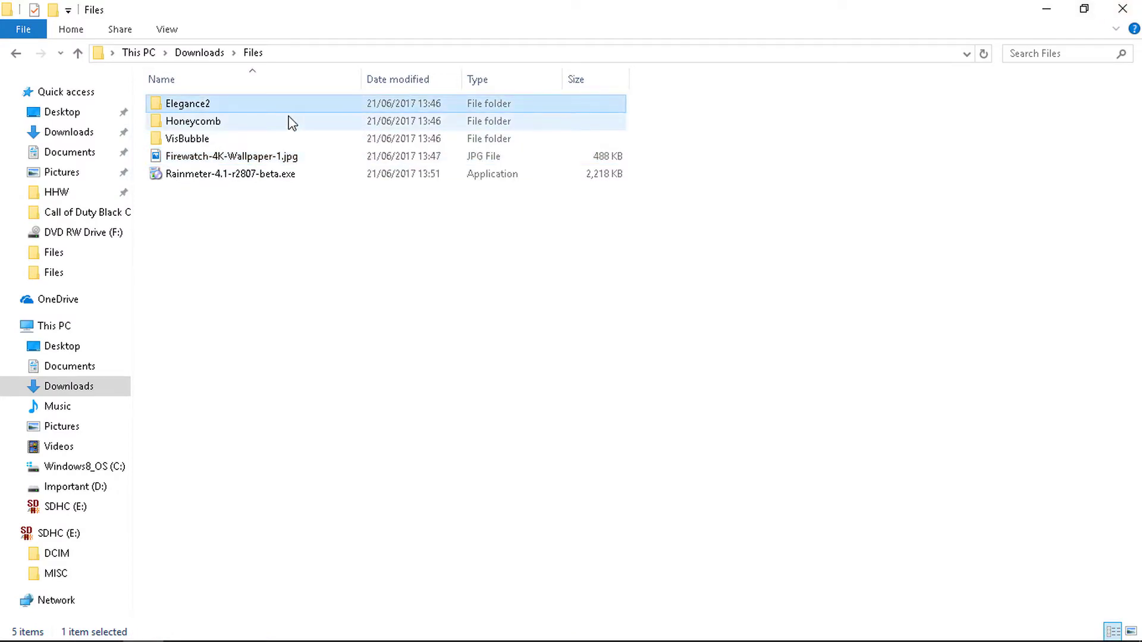
left_click(292, 121, "shift")
key("shift+Down")
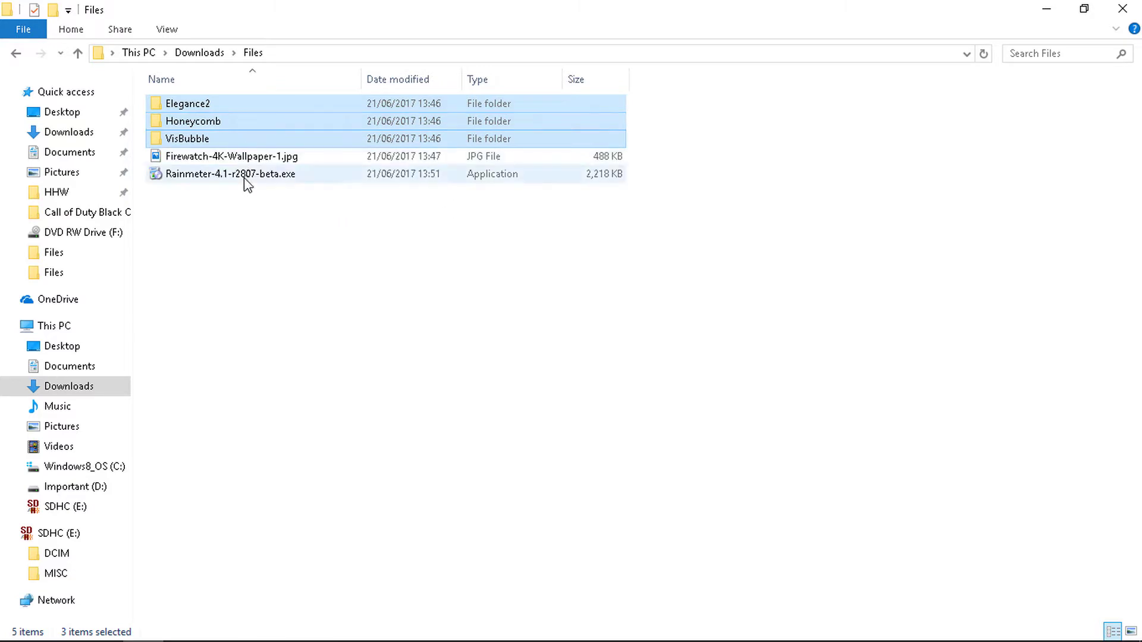
left_click(239, 218)
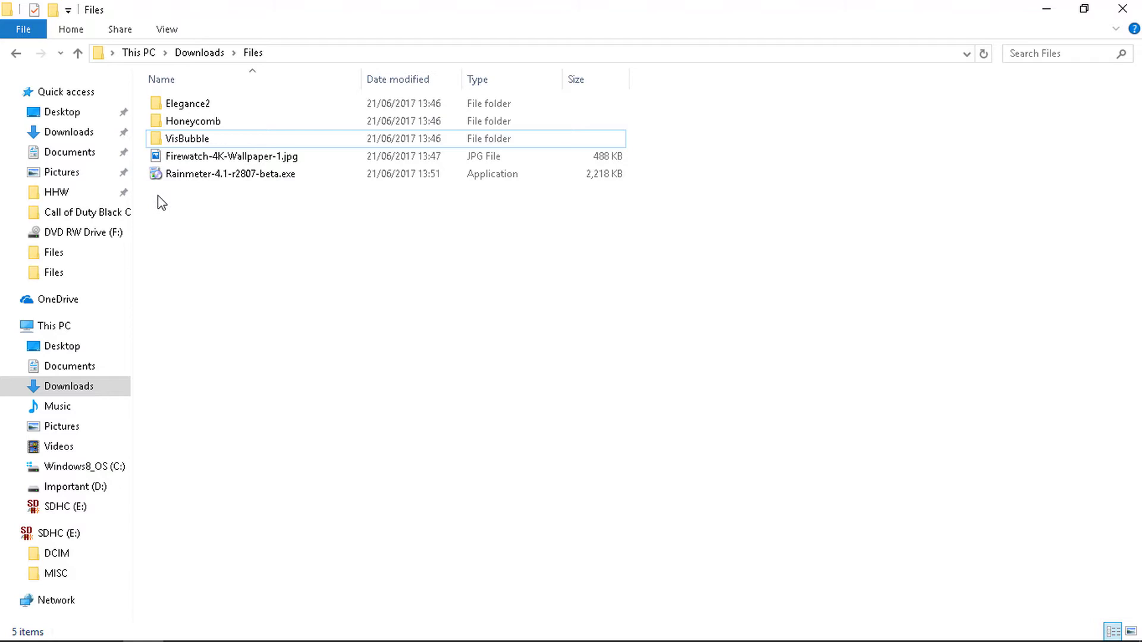
- Check Documents\Rainmeter\Skins for Elegance2, Honeycomb and VisBubble, then close File Explorer
left_click(71, 155)
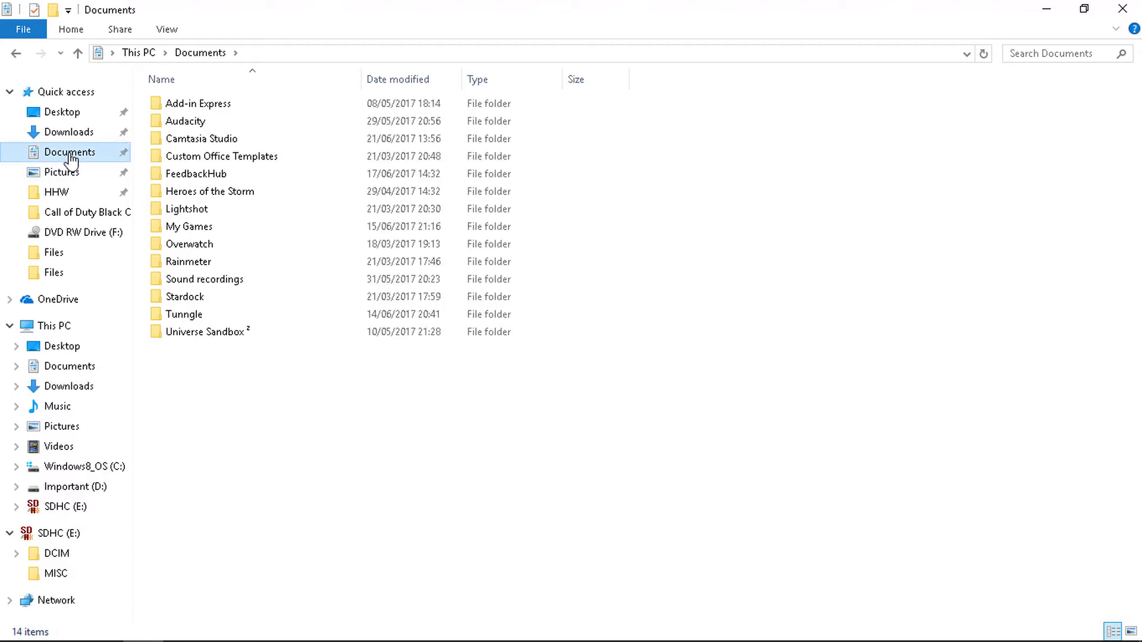
double_click(176, 263)
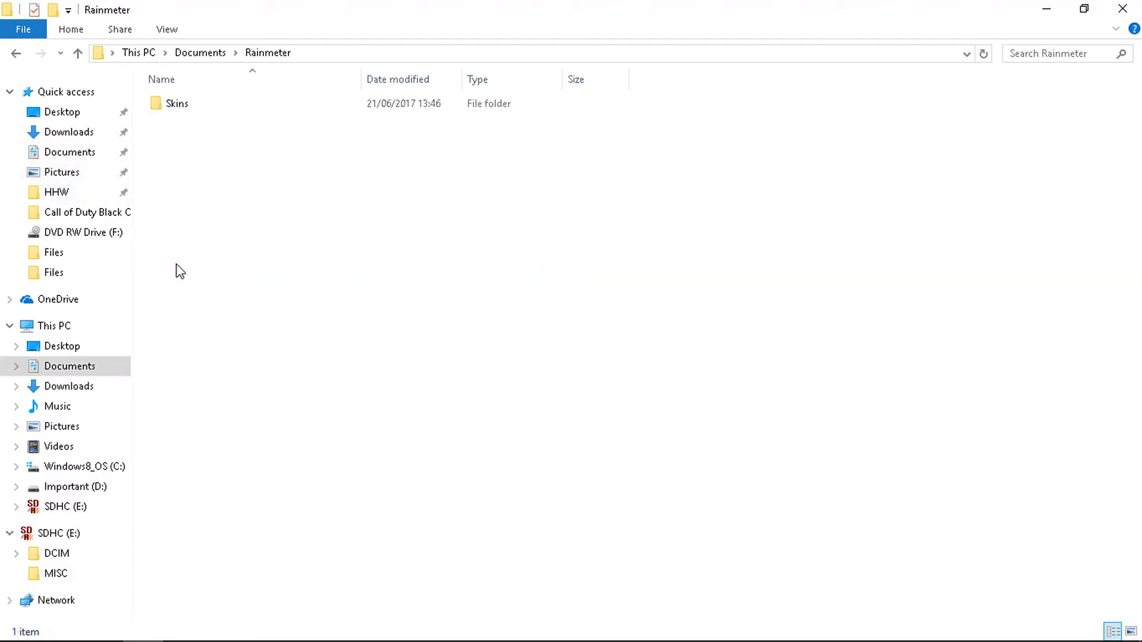
double_click(177, 104)
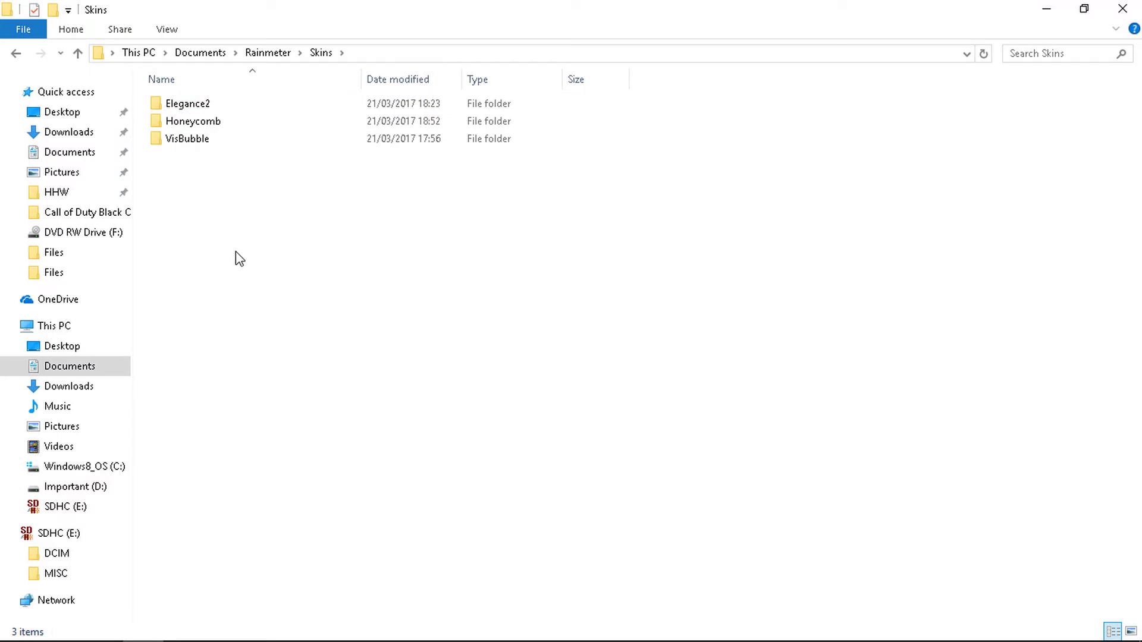
left_click(1121, 8)
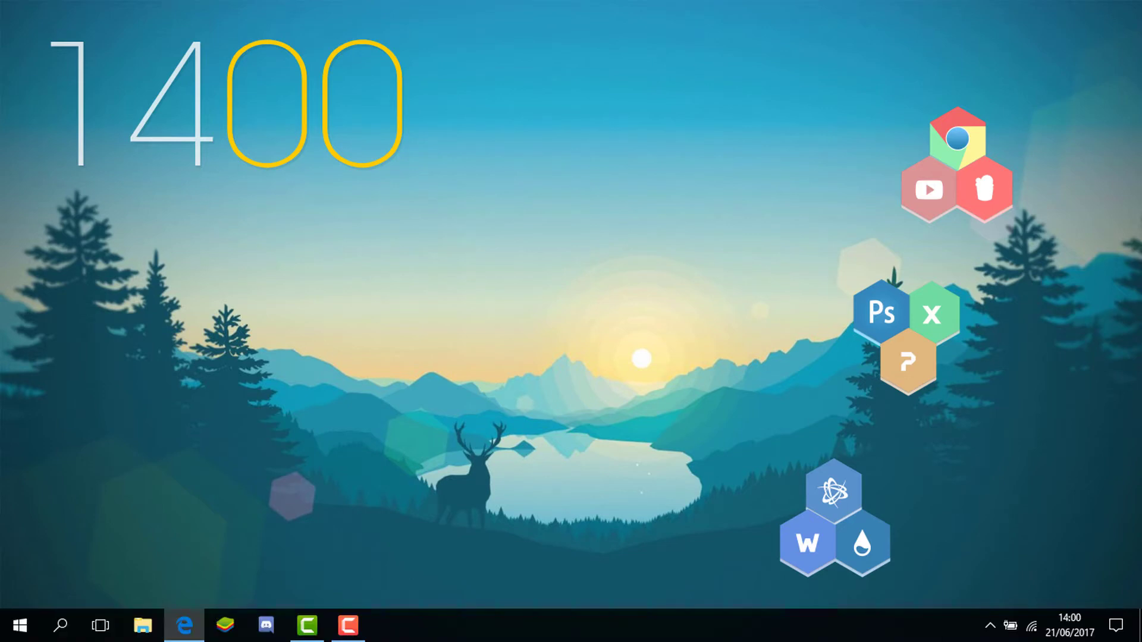
- Open Manage Rainmeter from the system tray and expand the Elegance2 > Clock folder
left_click(991, 631)
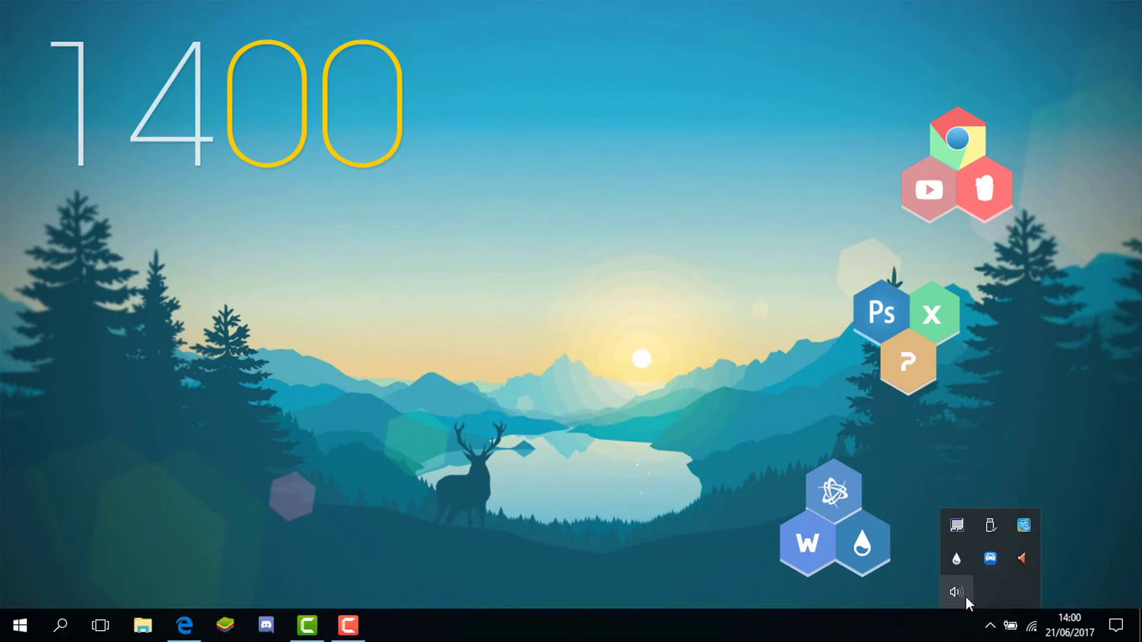
left_click(957, 559)
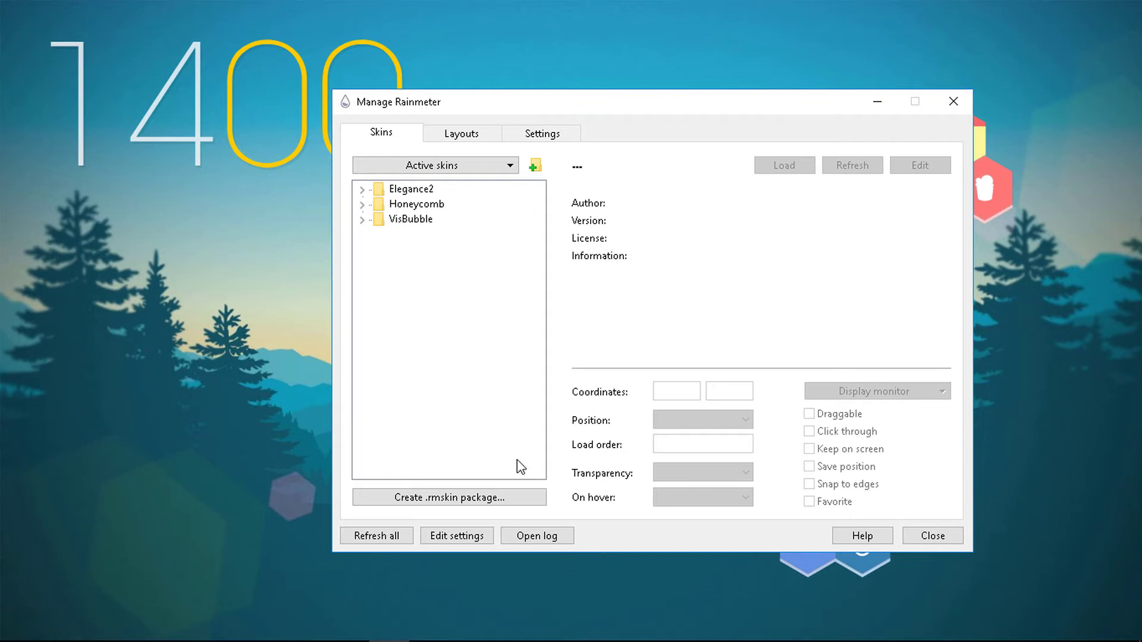
left_click(362, 190)
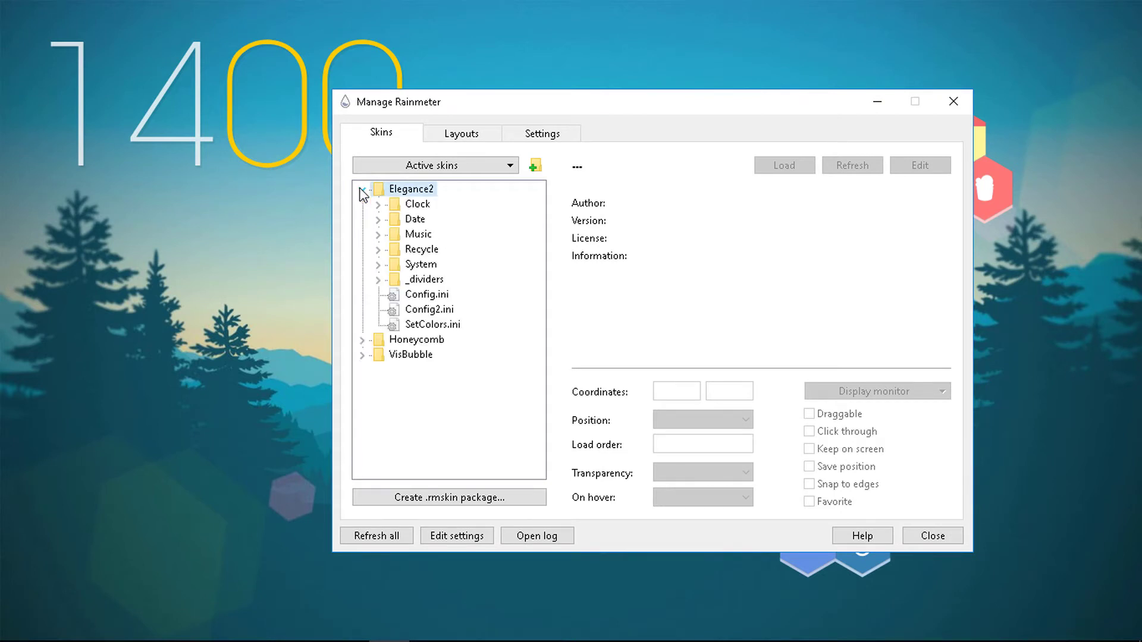
double_click(411, 206)
- Load Clock_hori1.ini, place the clock top-left at 21, 29, and collapse the Clock folder
left_click(443, 220)
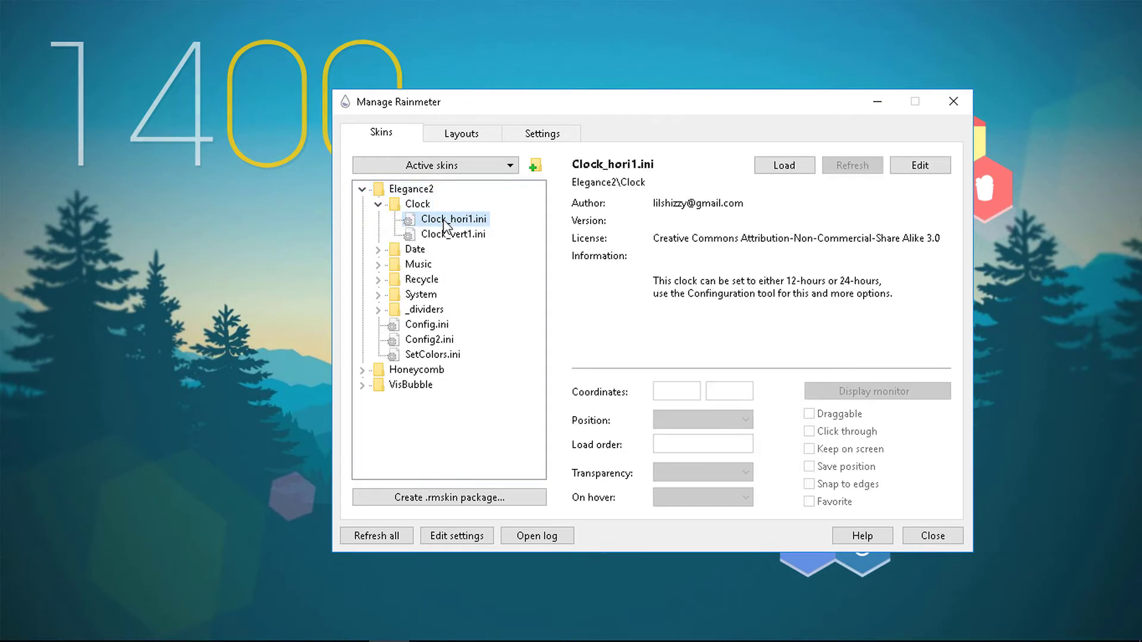
double_click(445, 223)
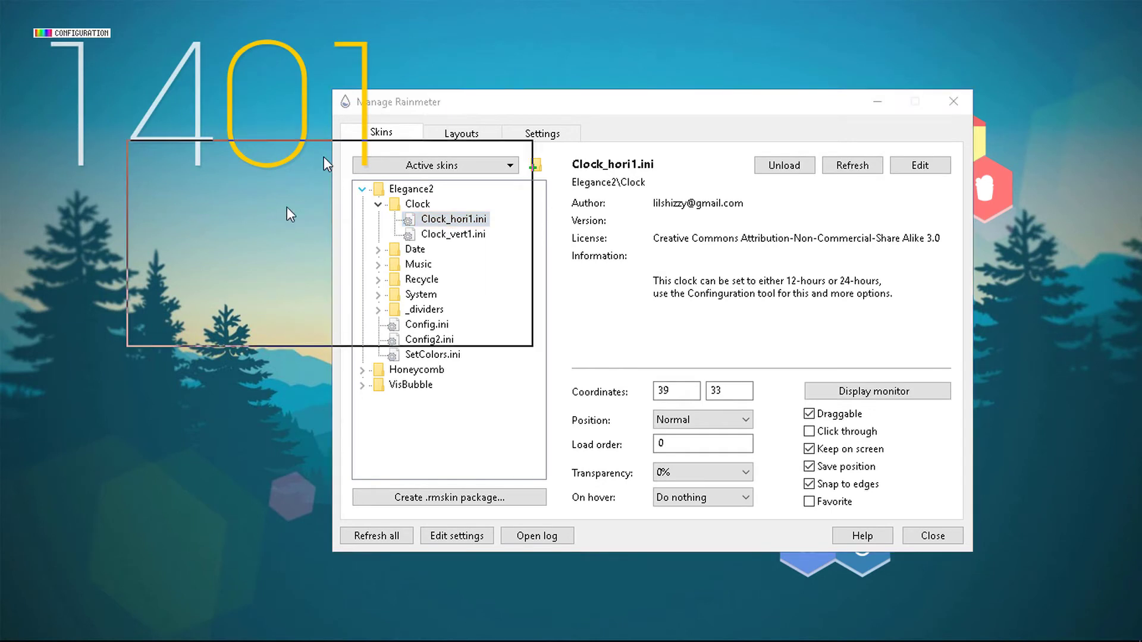
left_click_drag(177, 105, 156, 83)
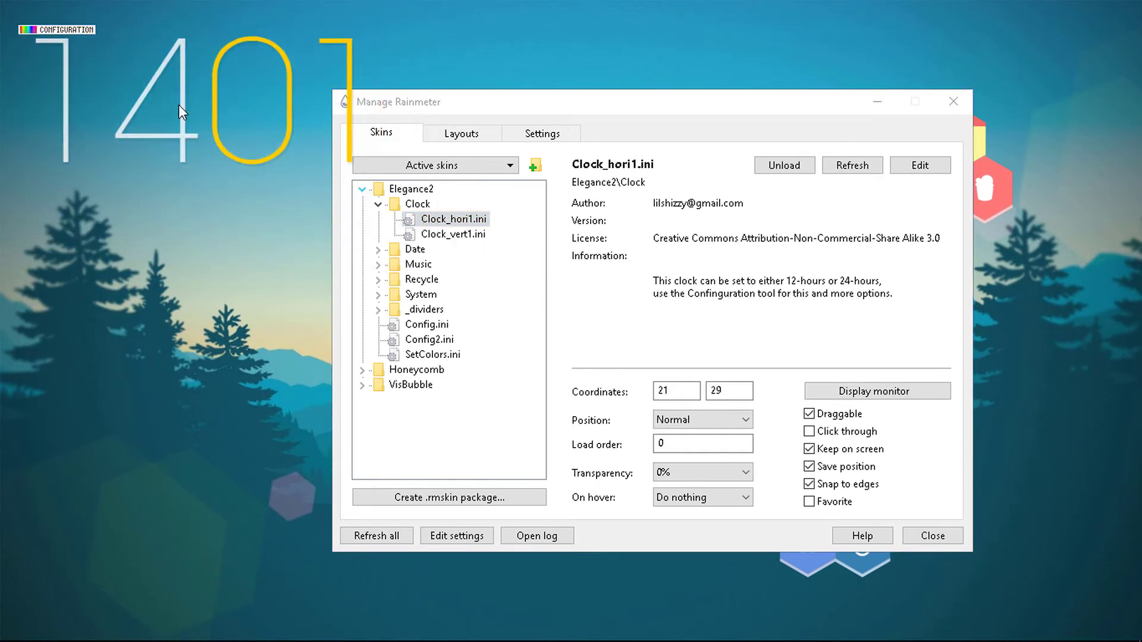
left_click(376, 207)
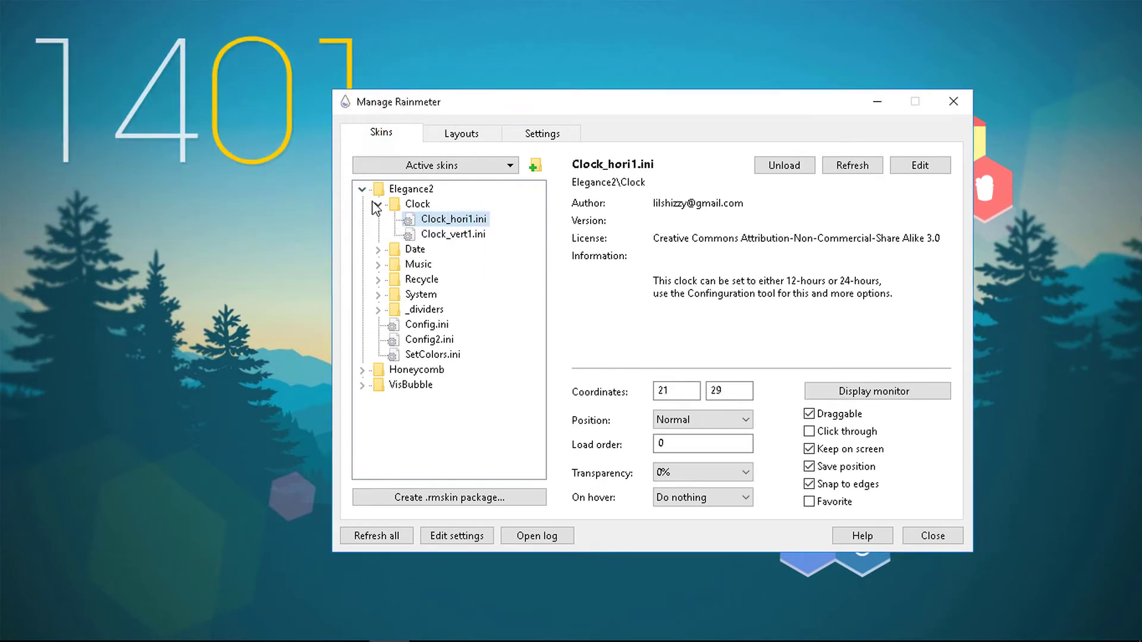
left_click(378, 205)
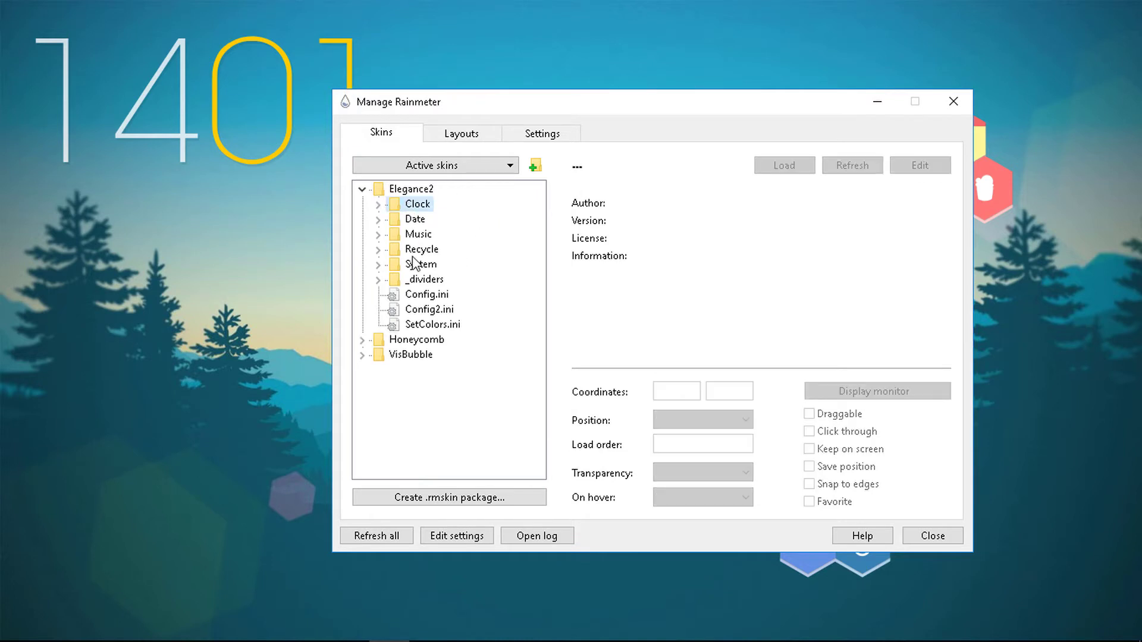
- Collapse Elegance2, expand Honeycomb, and nudge the Battle.net hexagon slightly up and left
left_click(361, 189)
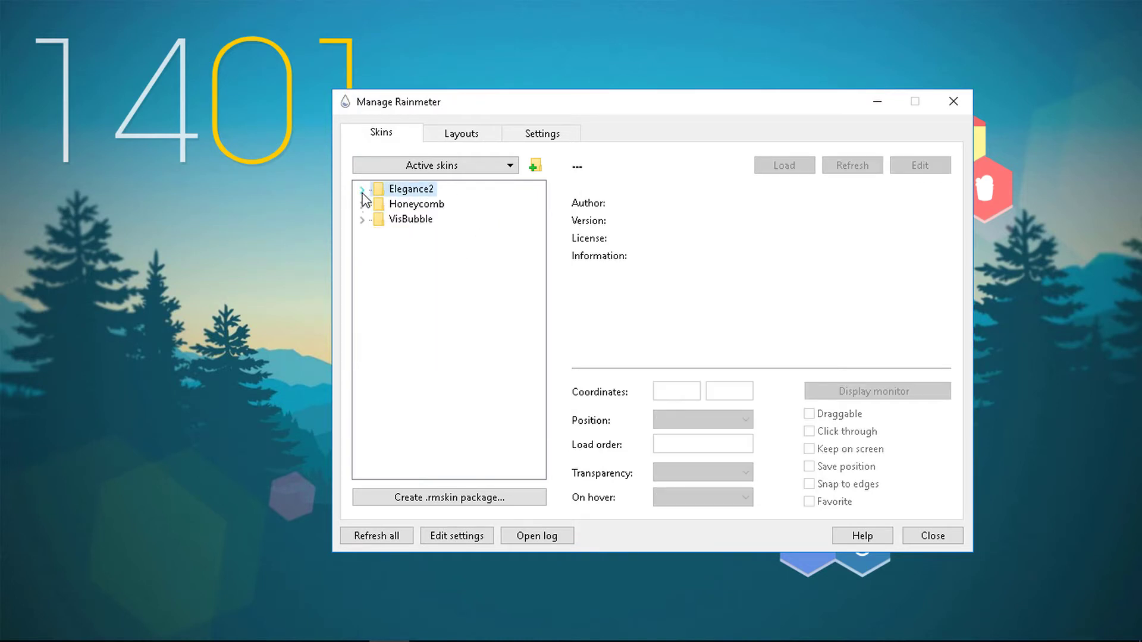
left_click(362, 204)
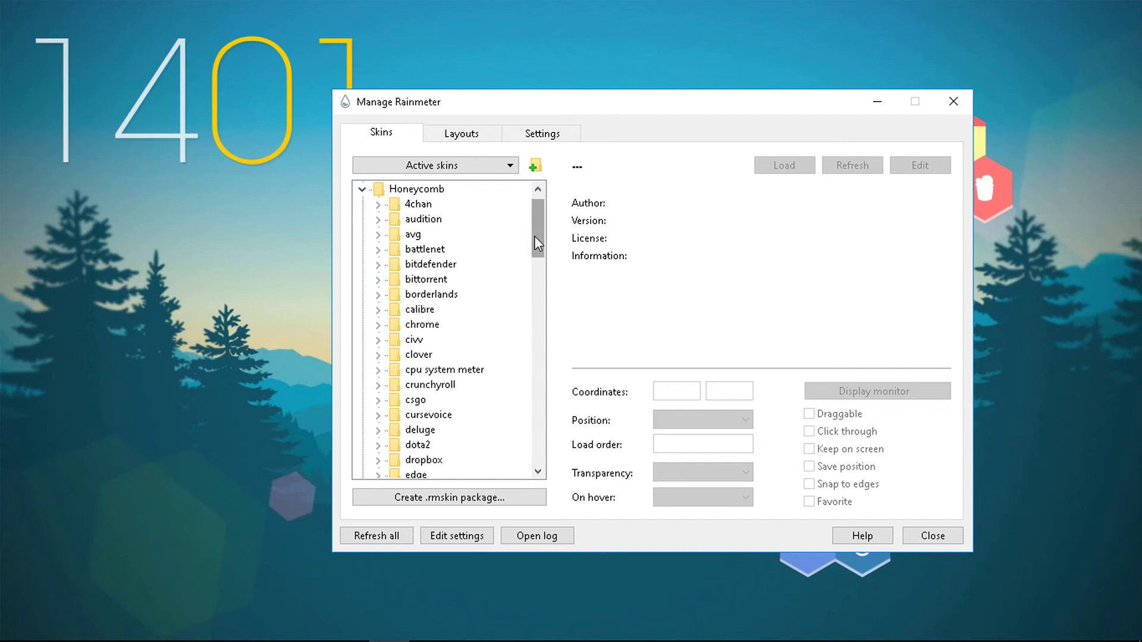
left_click_drag(538, 232, 550, 459)
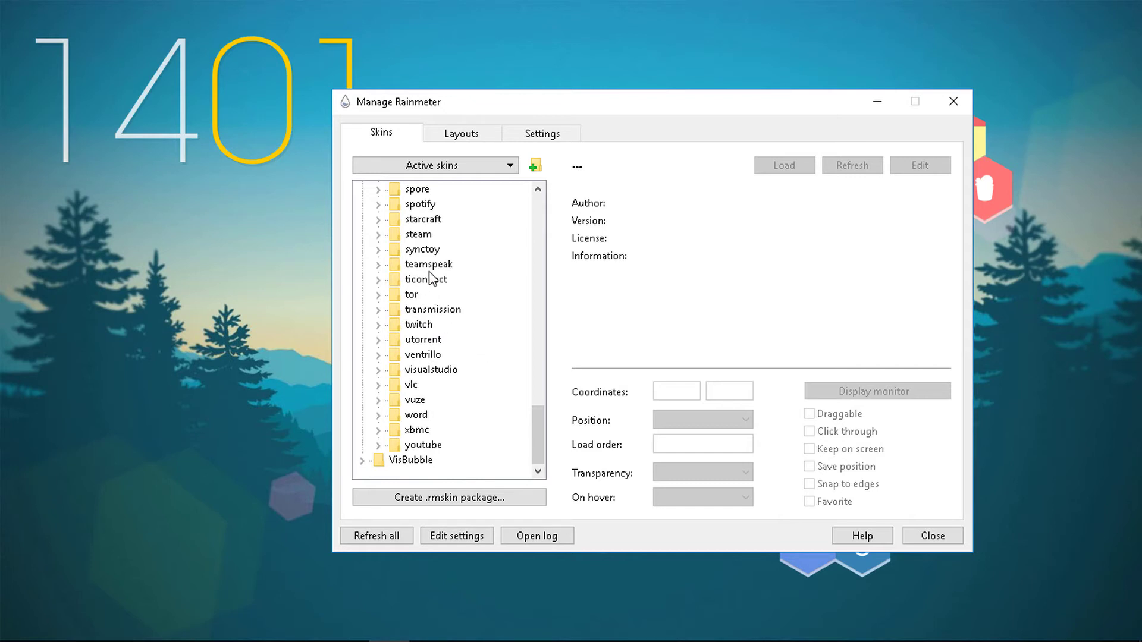
left_click_drag(638, 105, 401, 91)
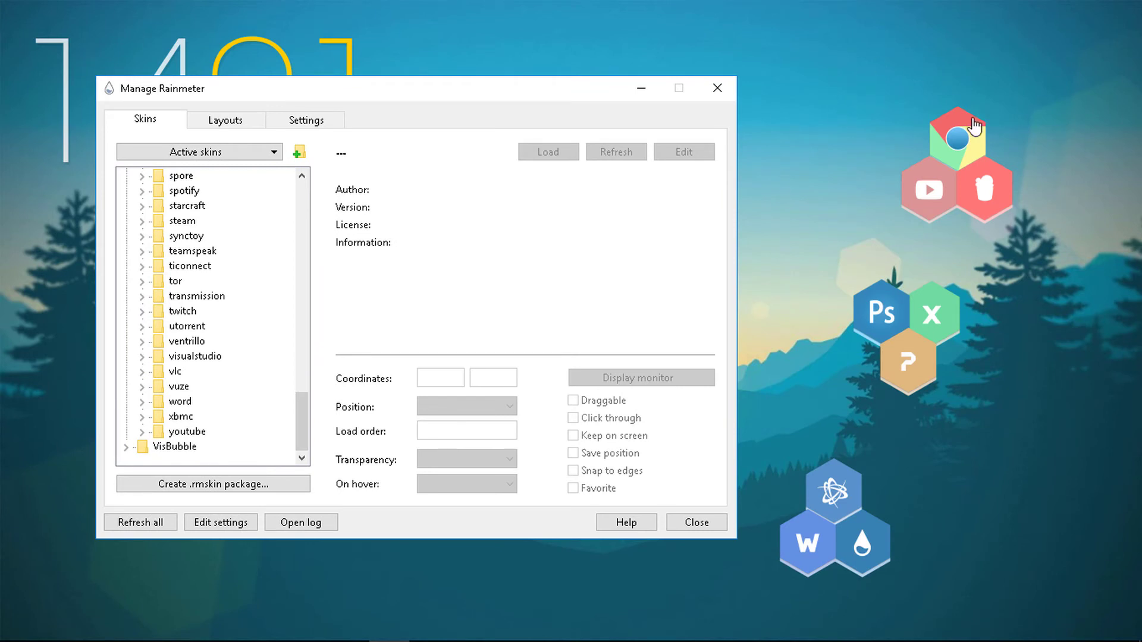
mouse_move(851, 503)
left_mouse_down()
mouse_move(851, 428)
mouse_move(862, 484)
mouse_move(817, 488)
mouse_move(842, 496)
left_mouse_up()
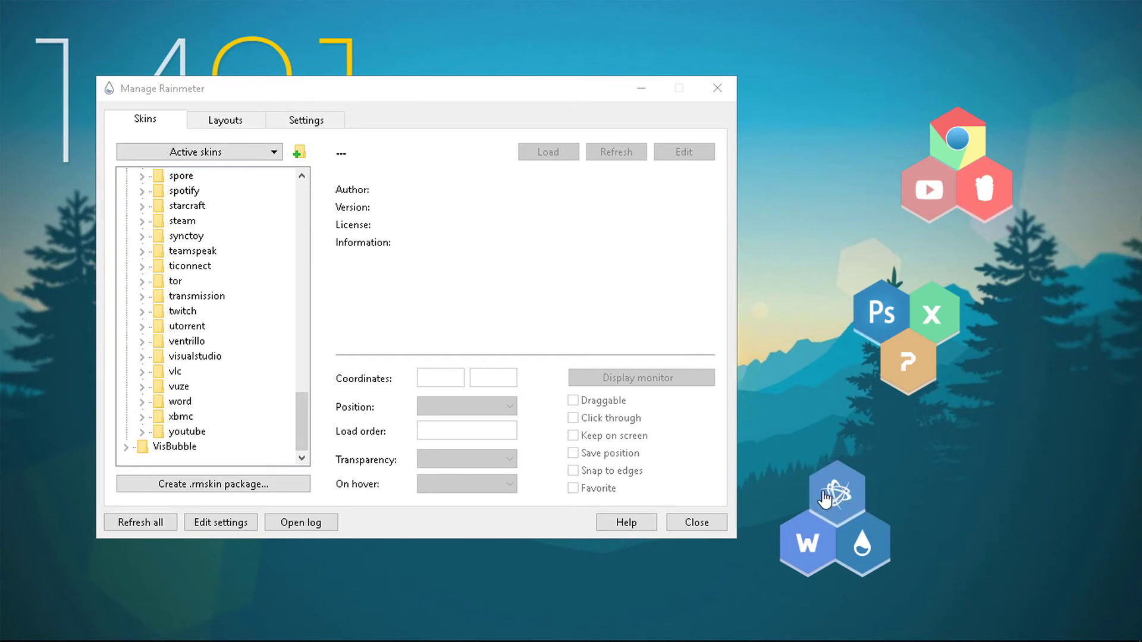
- Load Honeycomb's steam.ini hexagon and move it beside the icons at 1200, 385
double_click(178, 221)
double_click(203, 236)
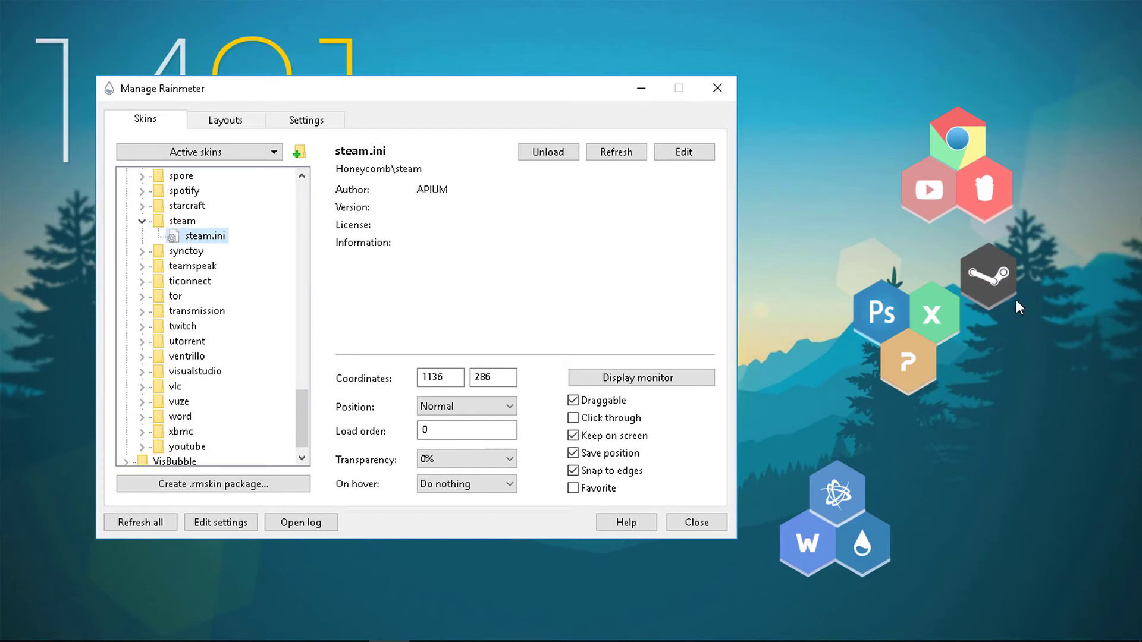
left_click_drag(1016, 300, 1056, 380)
right_click(1055, 380)
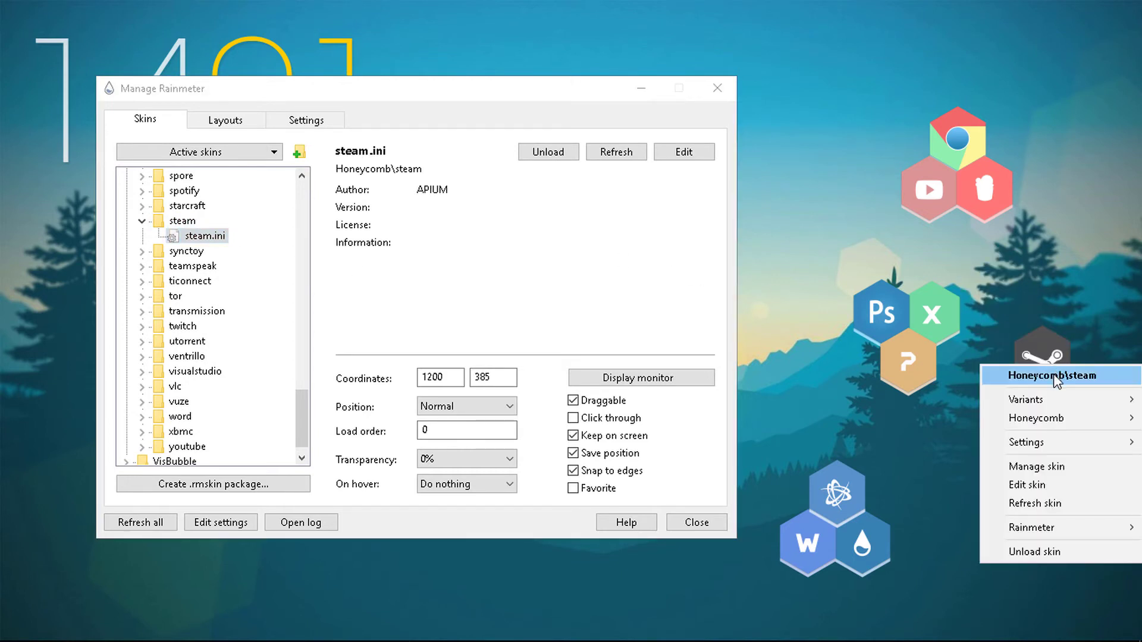
left_click(1061, 314)
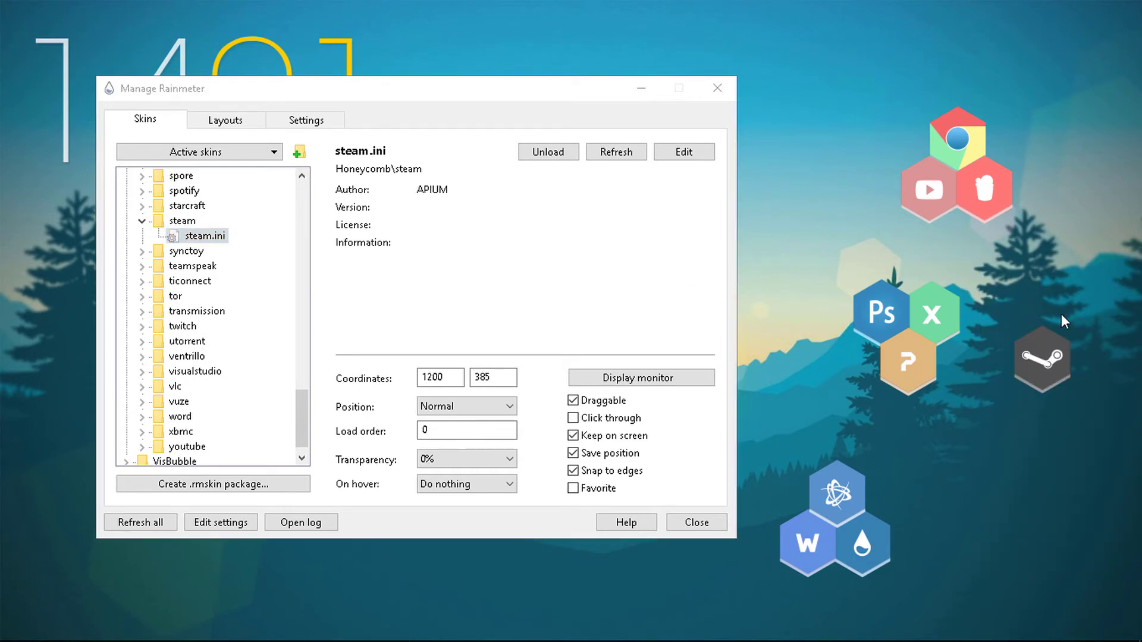
- Unload the steam hexagon skin and move the skin manager back toward the centre
right_click(1056, 358)
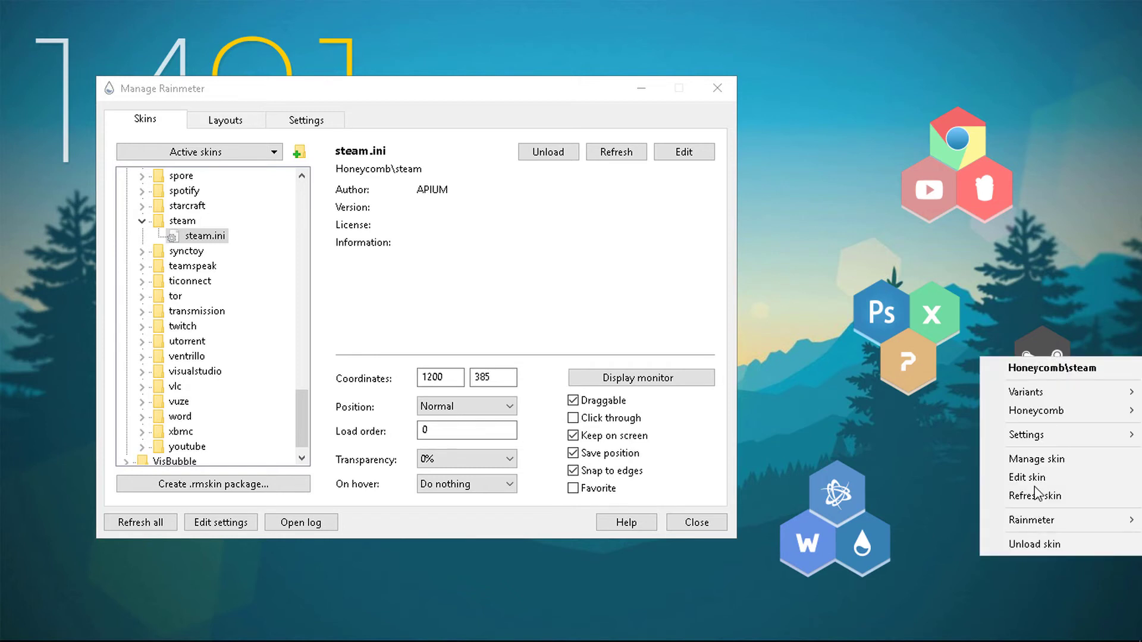
left_click(1030, 545)
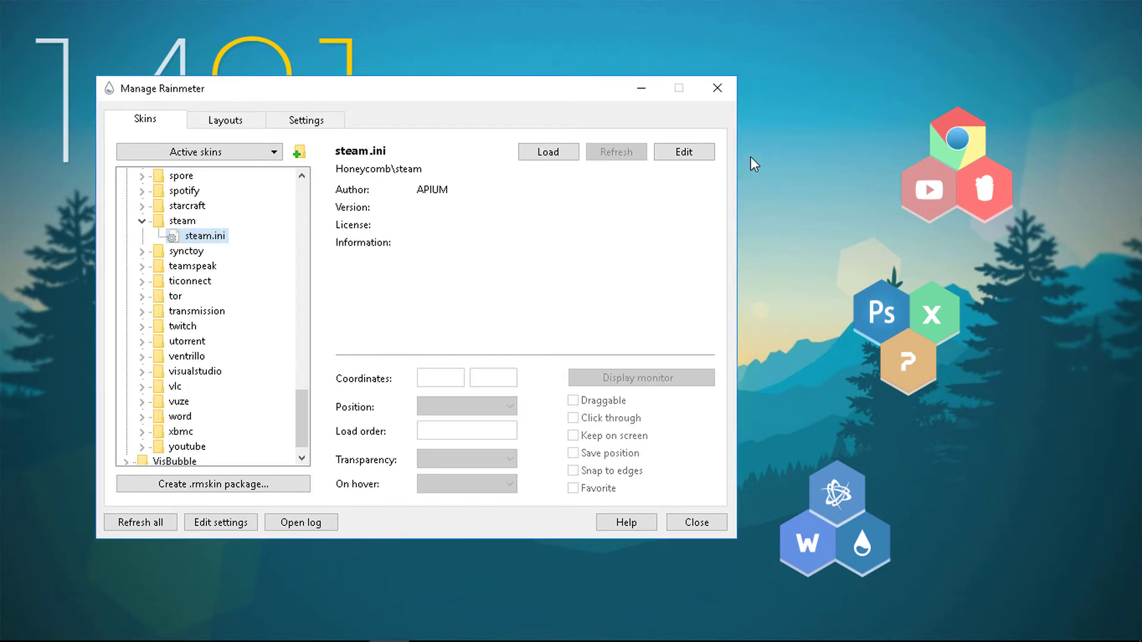
left_click_drag(461, 99, 611, 109)
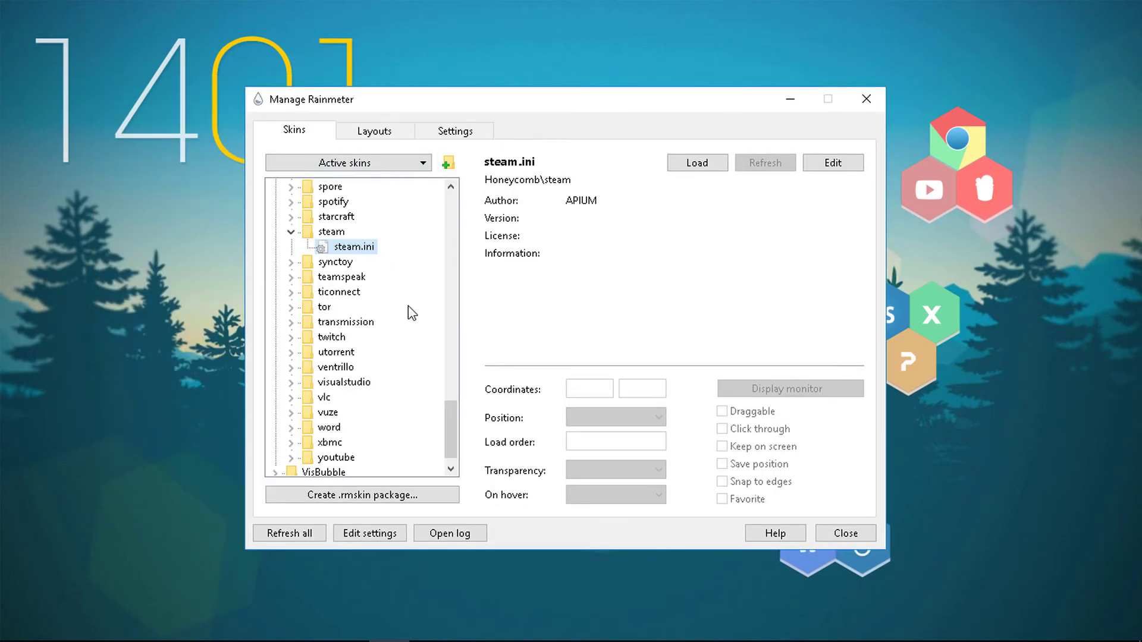
left_click_drag(450, 421, 440, 193)
- Collapse Honeycomb, expand VisBubble, and load the BarExtrude.ini visualizer
left_click(274, 205)
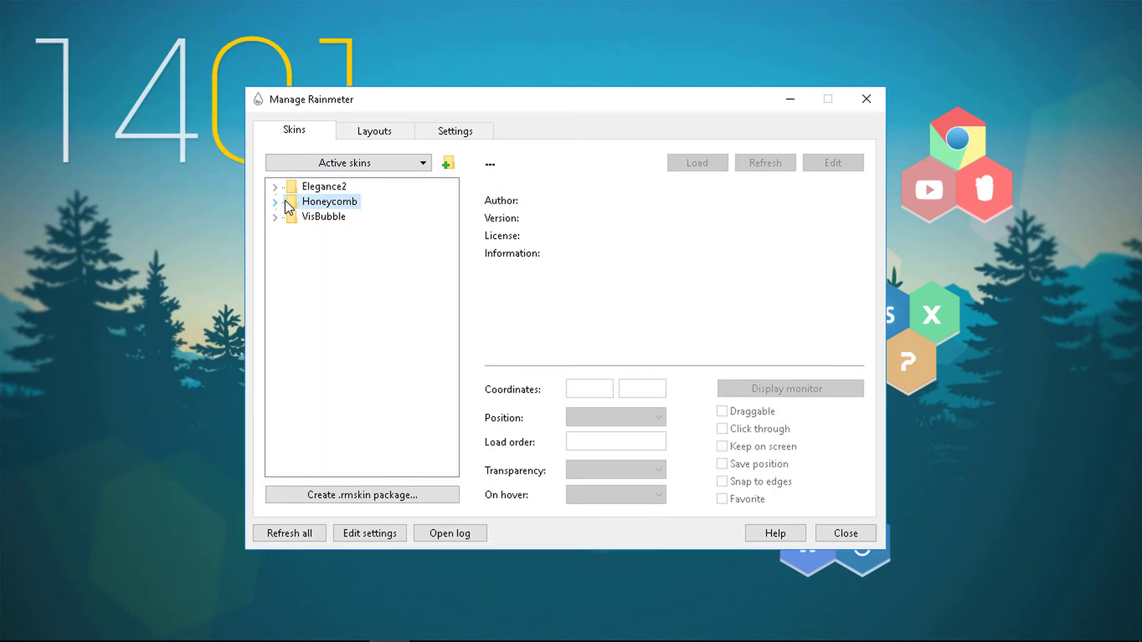
double_click(321, 219)
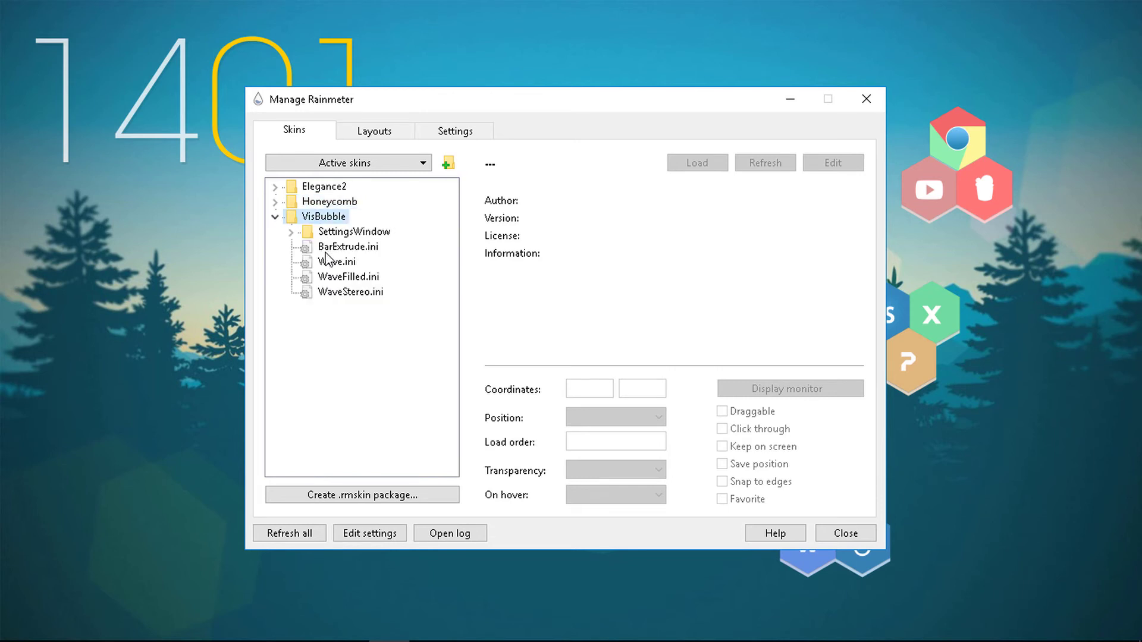
left_click(346, 248)
double_click(348, 250)
double_click(347, 253)
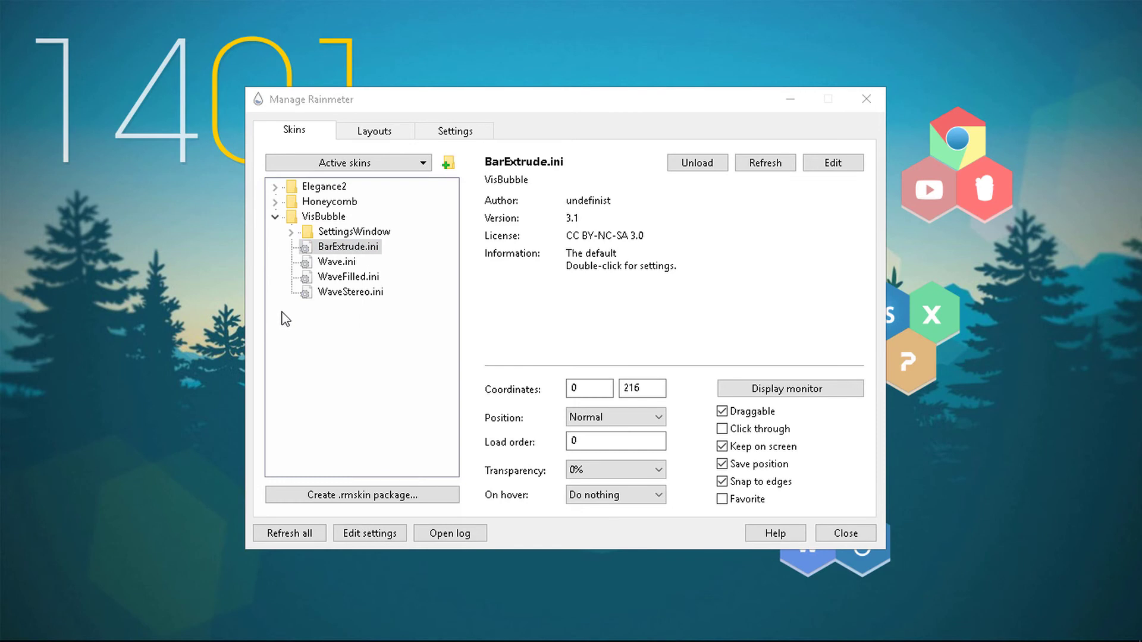
- Minimize the skin manager and start a YouTube track in Edge so the visualizer reacts
left_click(790, 99)
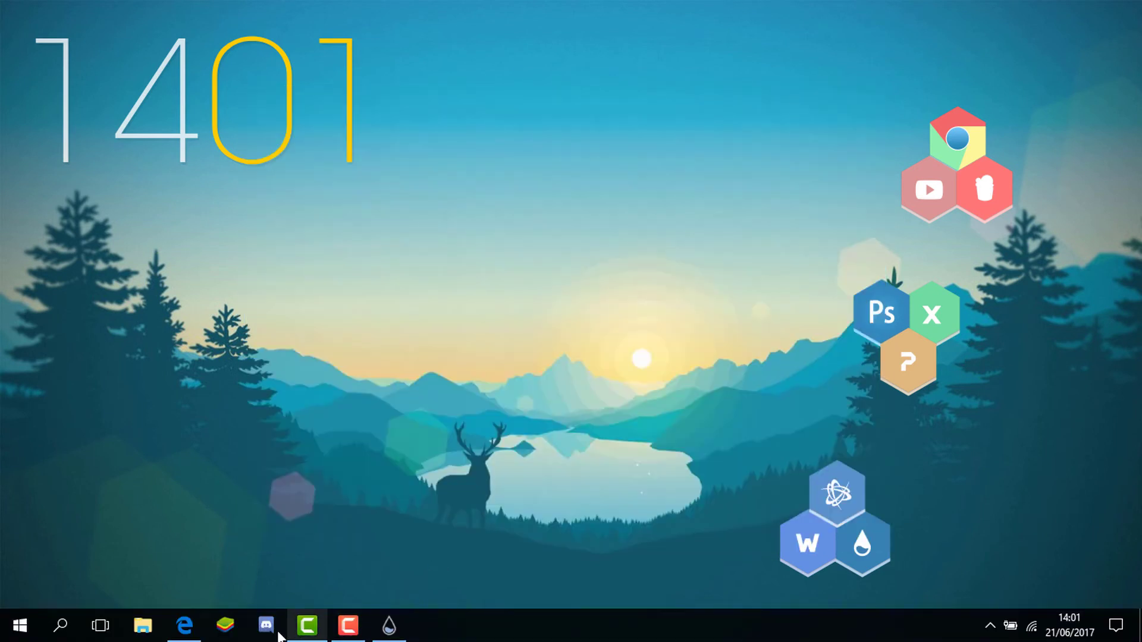
left_click(184, 625)
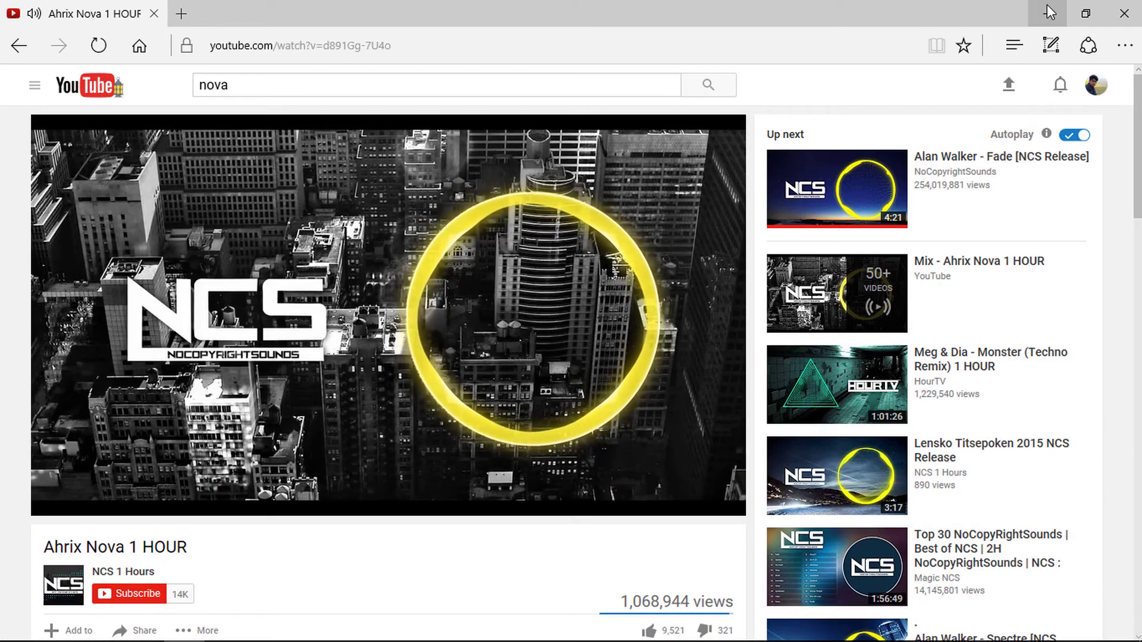
left_click(1064, 9)
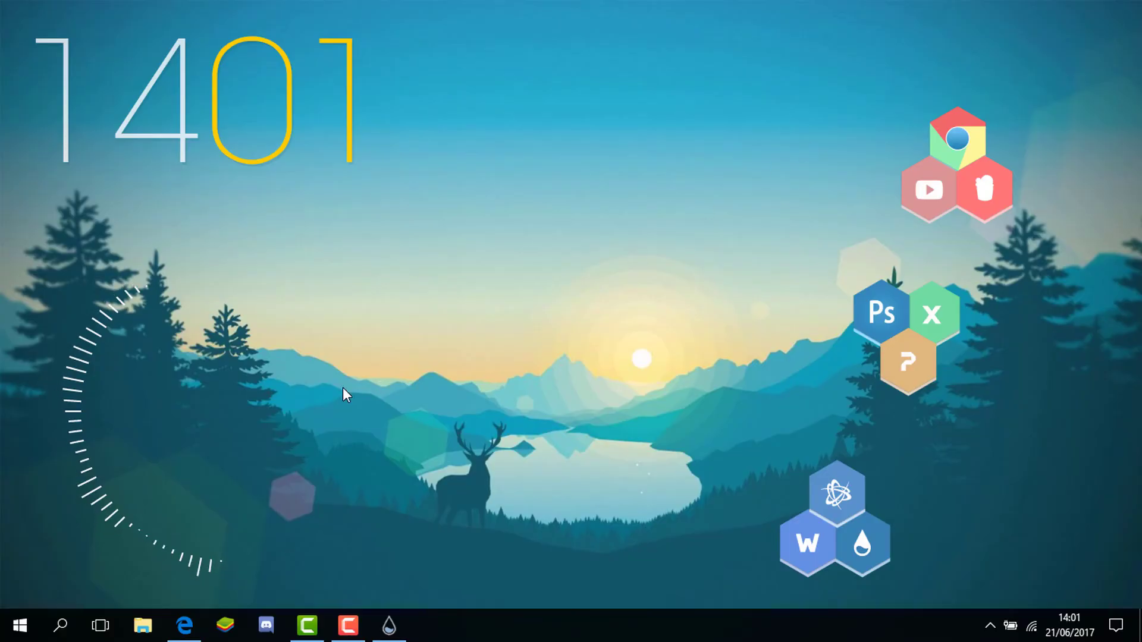
- In VisBubble Settings, drag the Radius slider from 180 to 224 and close the panel
left_click(91, 381)
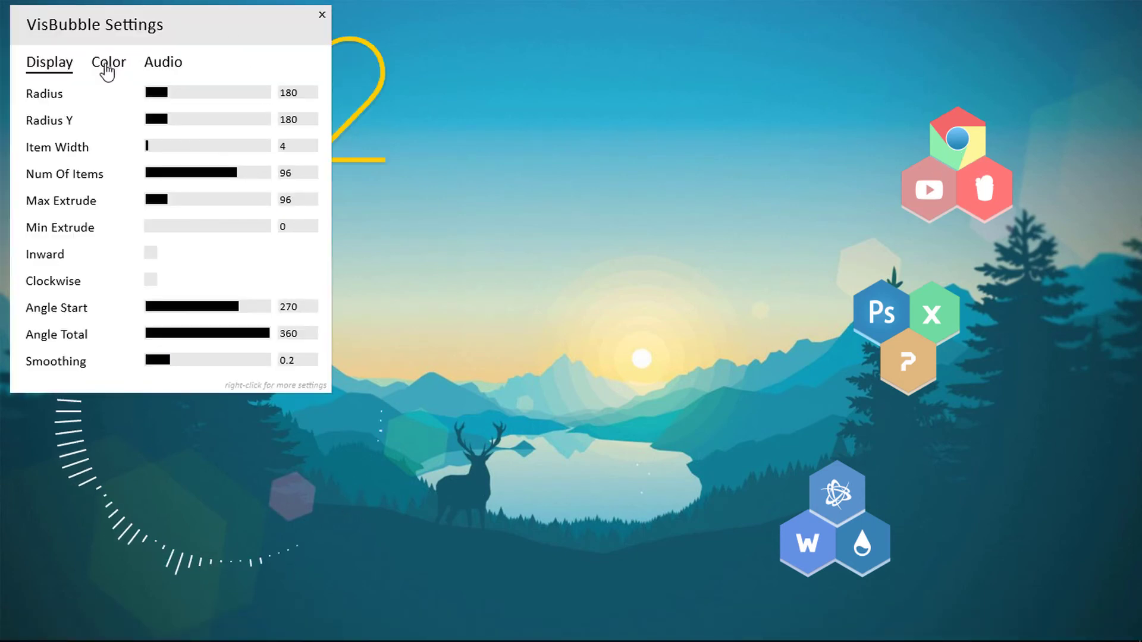
left_click(160, 93)
mouse_move(160, 94)
left_mouse_down()
mouse_move(181, 93)
mouse_move(172, 93)
left_mouse_up()
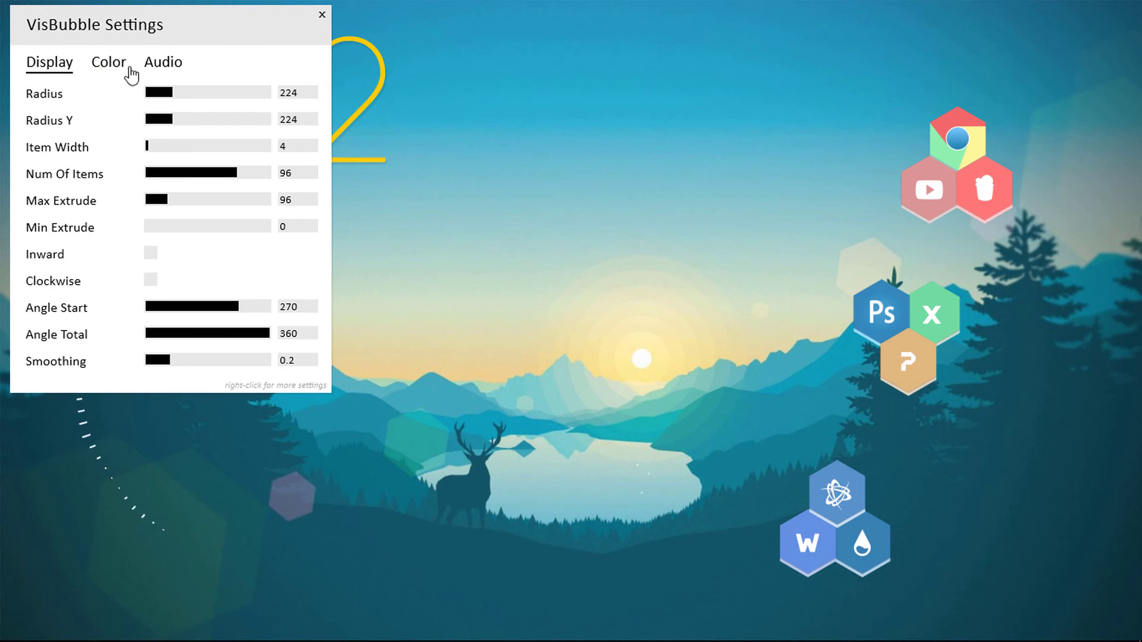
left_click(322, 15)
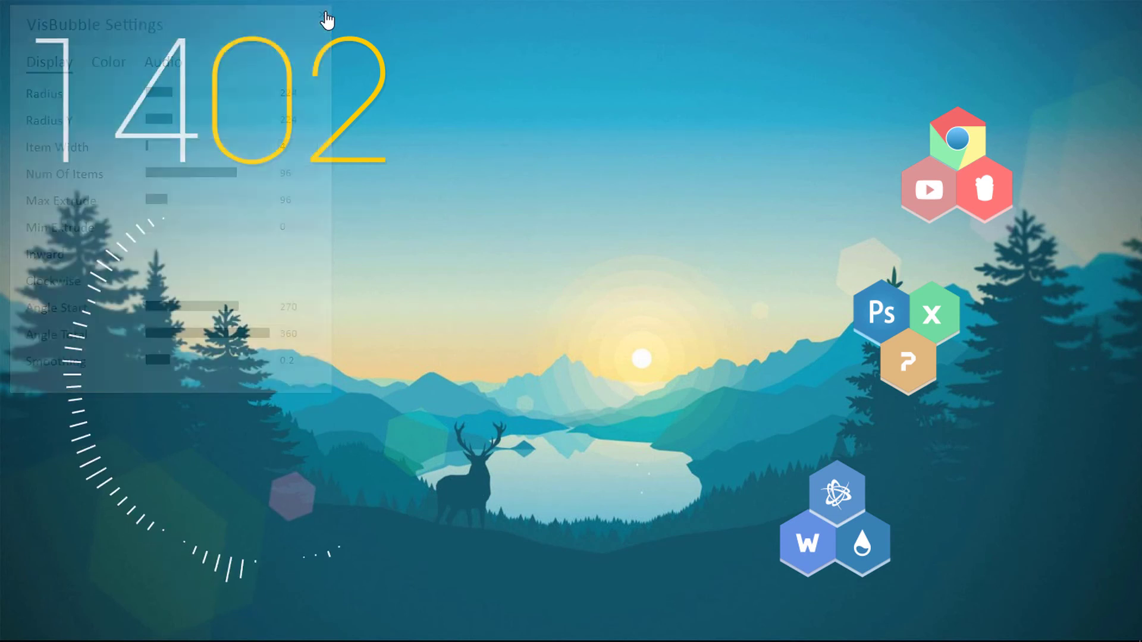